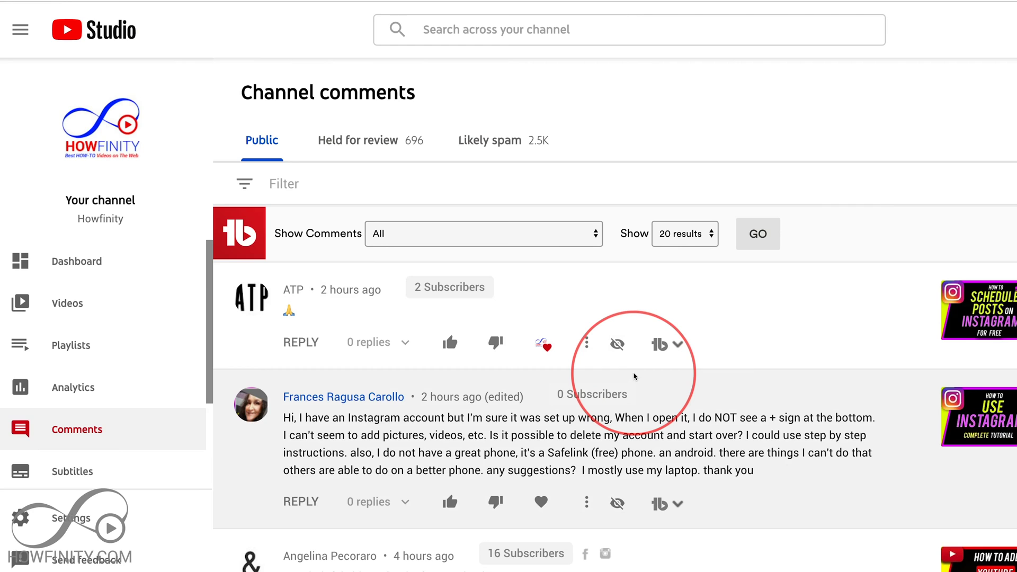
Step: Scroll through the Public comments list on the Channel comments page
{"action": "scroll", "coordinate": [328, 116], "scroll_direction": "down", "scroll_amount": 1}
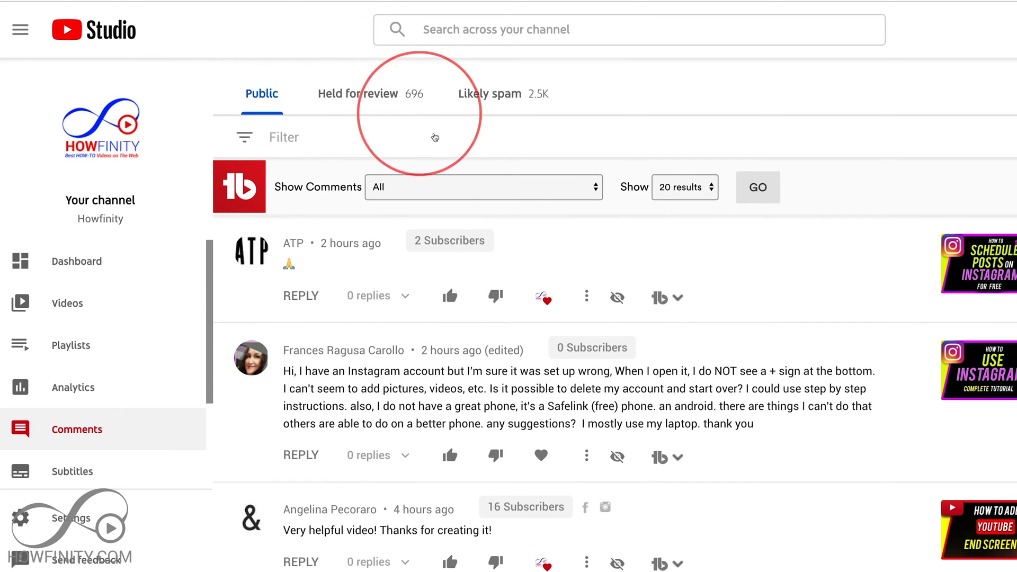
{"action": "scroll", "coordinate": [365, 154], "scroll_direction": "up", "scroll_amount": 1}
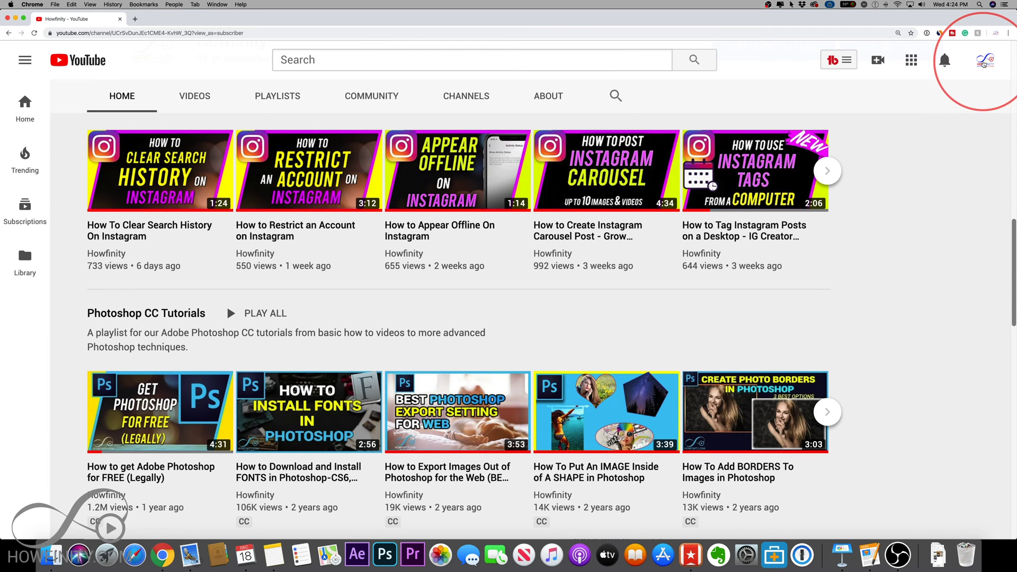
Step: Go to YouTube Studio from the account avatar menu at top right
{"action": "left_click", "coordinate": [984, 64]}
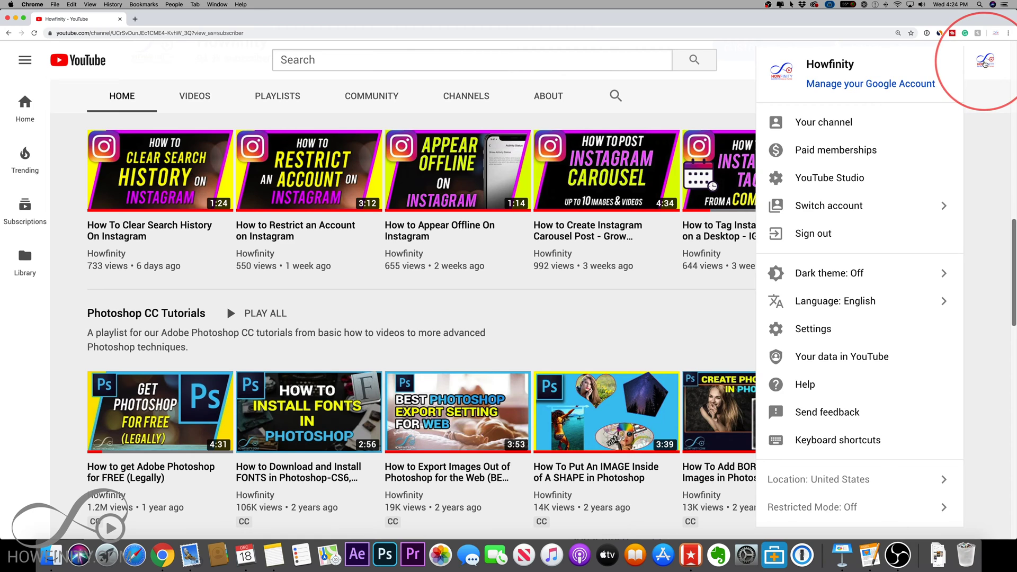
{"action": "left_click", "coordinate": [865, 183]}
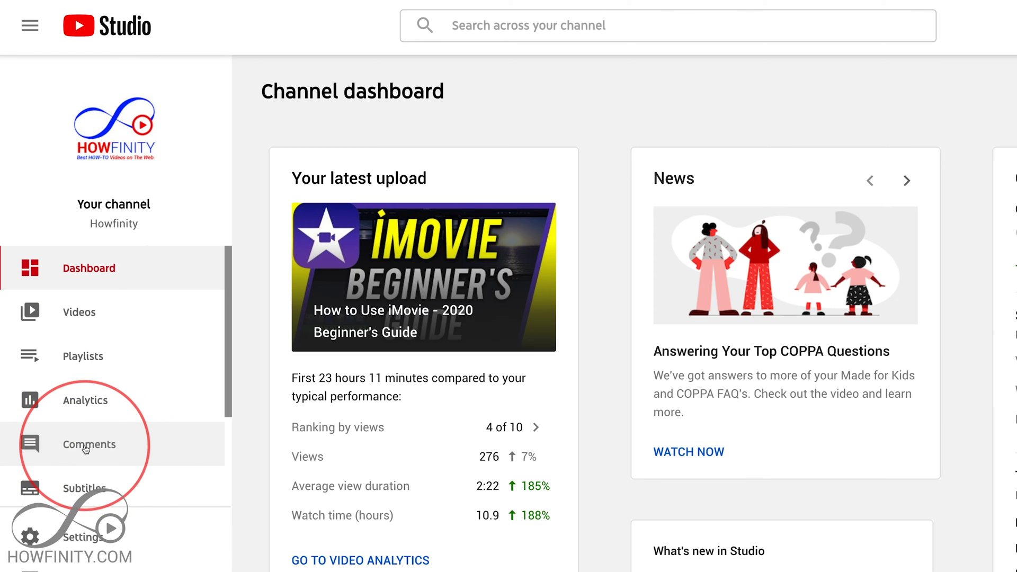
Step: Open the channel's Comments and remove the 'Comments I haven't responded to' filter
{"action": "left_click", "coordinate": [85, 448]}
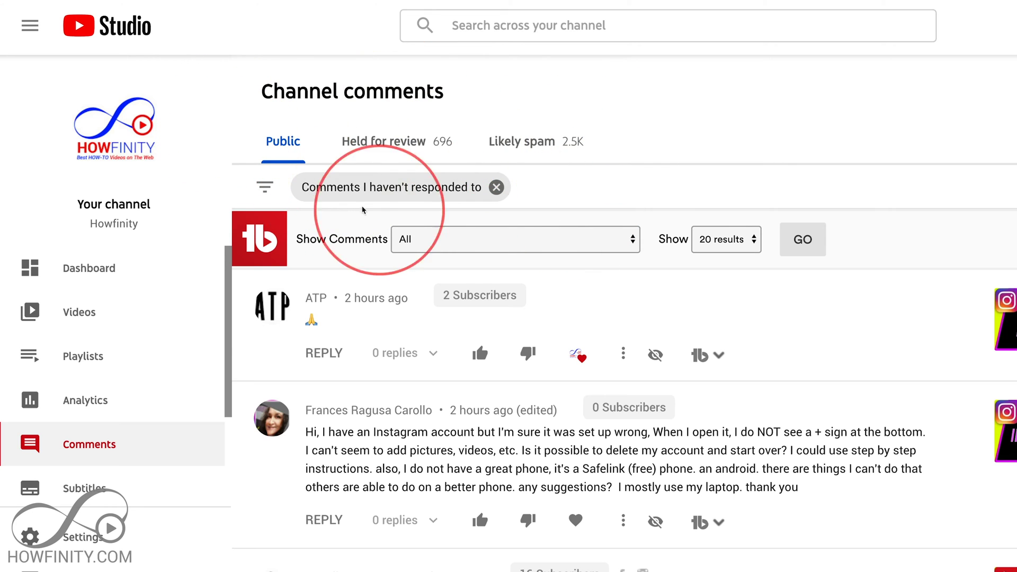
{"action": "left_click", "coordinate": [496, 188]}
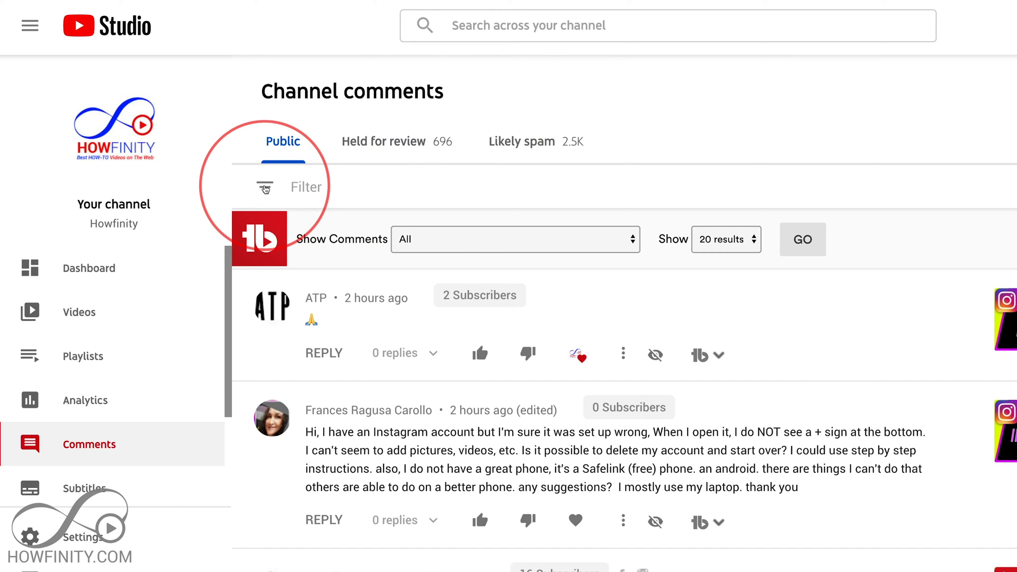
{"action": "left_click", "coordinate": [265, 189]}
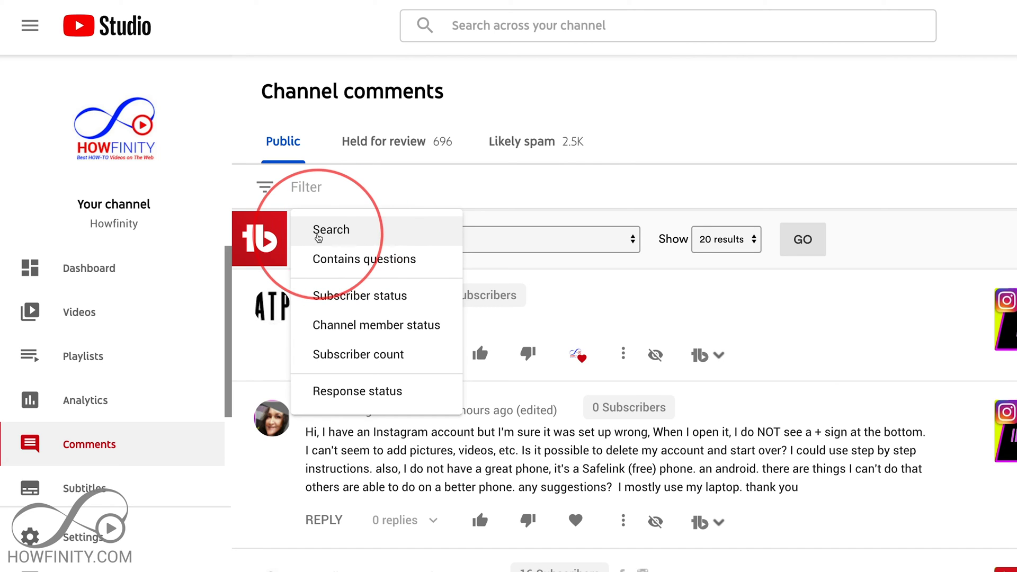
{"action": "left_click", "coordinate": [323, 233]}
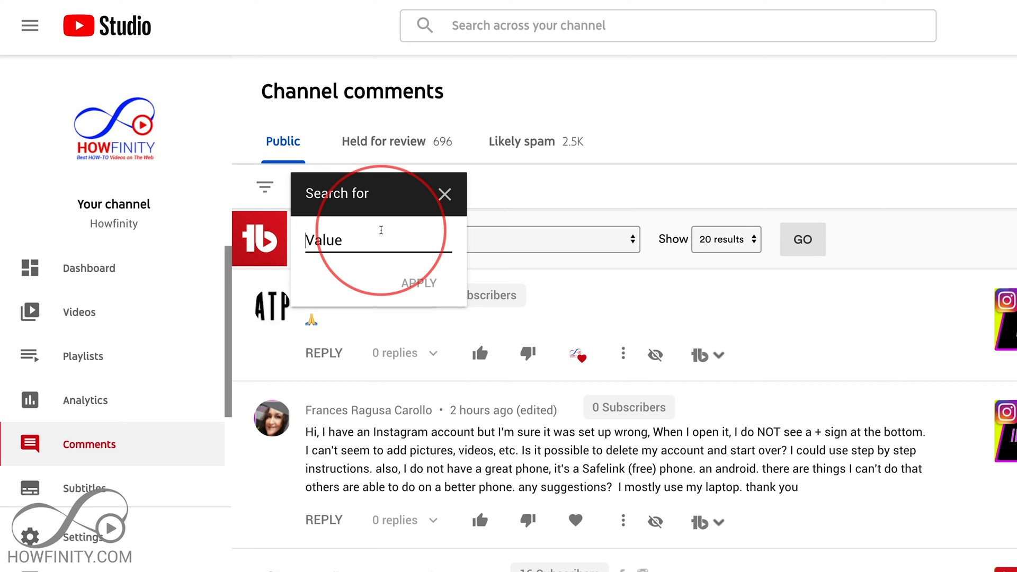
{"action": "key", "text": "Return"}
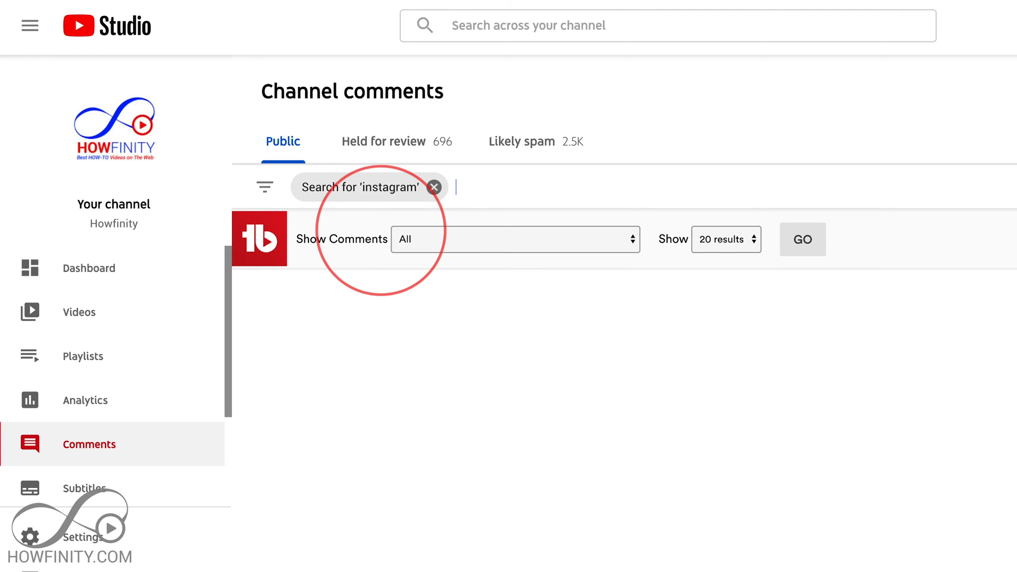
{"action": "scroll", "coordinate": [466, 409], "scroll_direction": "down", "scroll_amount": 3}
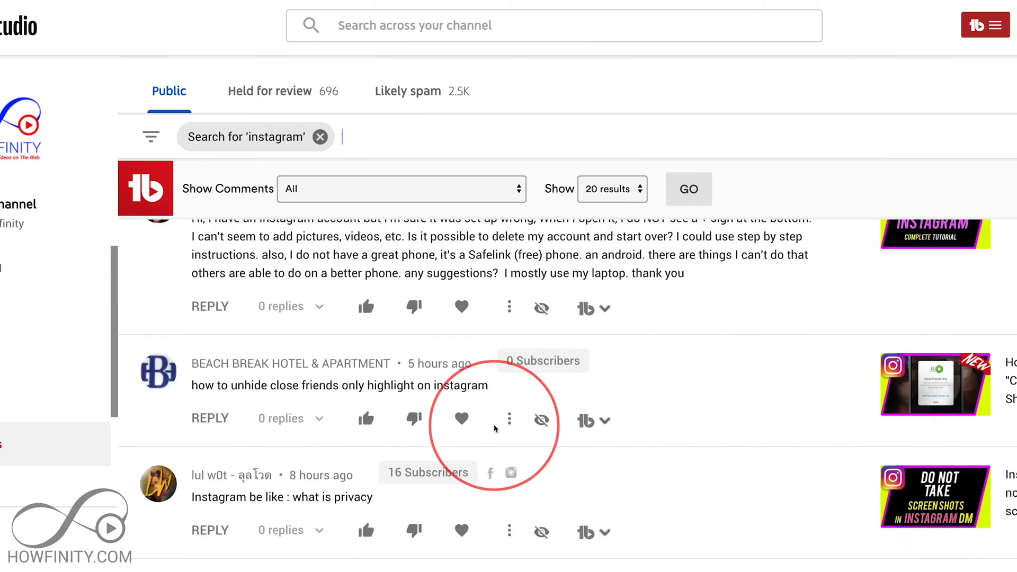
{"action": "scroll", "coordinate": [862, 336], "scroll_direction": "down", "scroll_amount": 2}
{"action": "scroll", "coordinate": [862, 335], "scroll_direction": "down", "scroll_amount": 10}
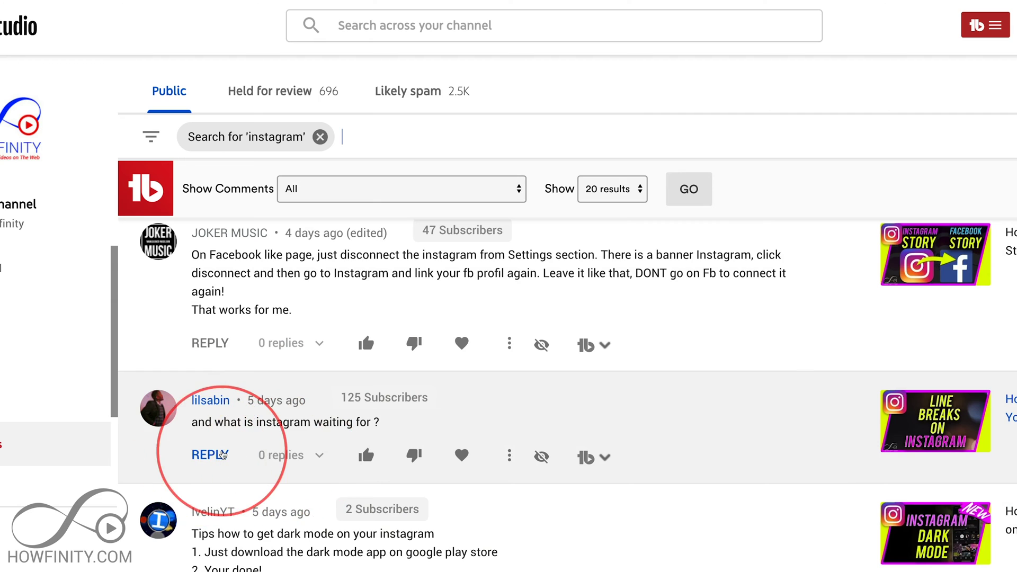
{"action": "scroll", "coordinate": [817, 427], "scroll_direction": "down", "scroll_amount": 3}
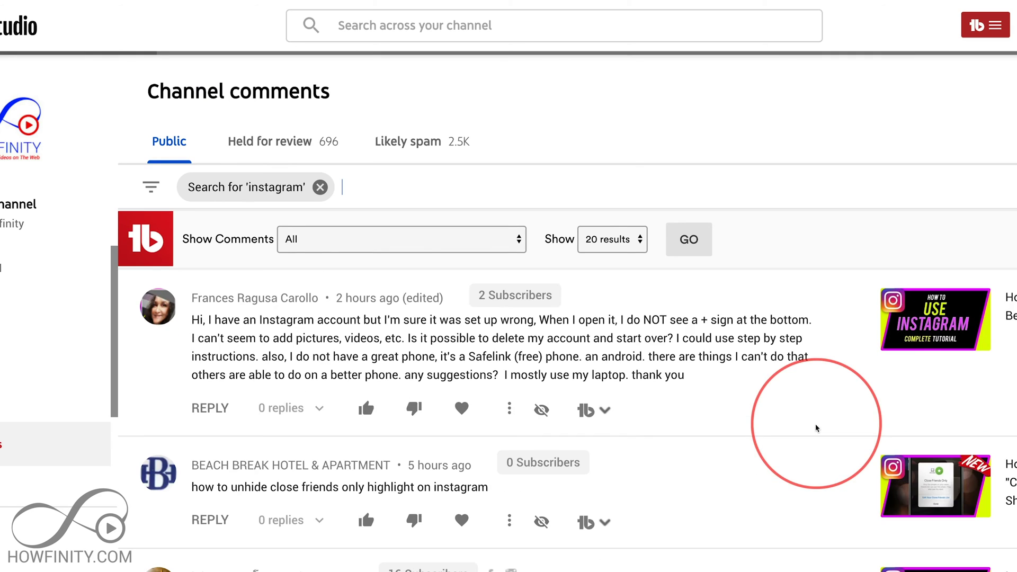
{"action": "left_click", "coordinate": [320, 187]}
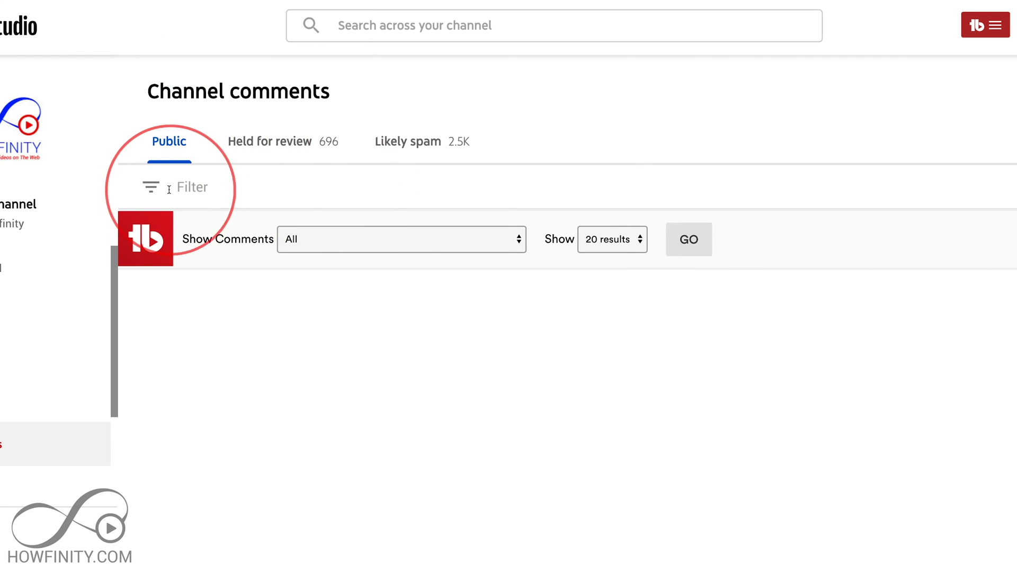
Step: Apply a 'tiktok' search filter to the Public comments and scroll through the matches
{"action": "left_click", "coordinate": [149, 197]}
{"action": "left_click", "coordinate": [219, 229]}
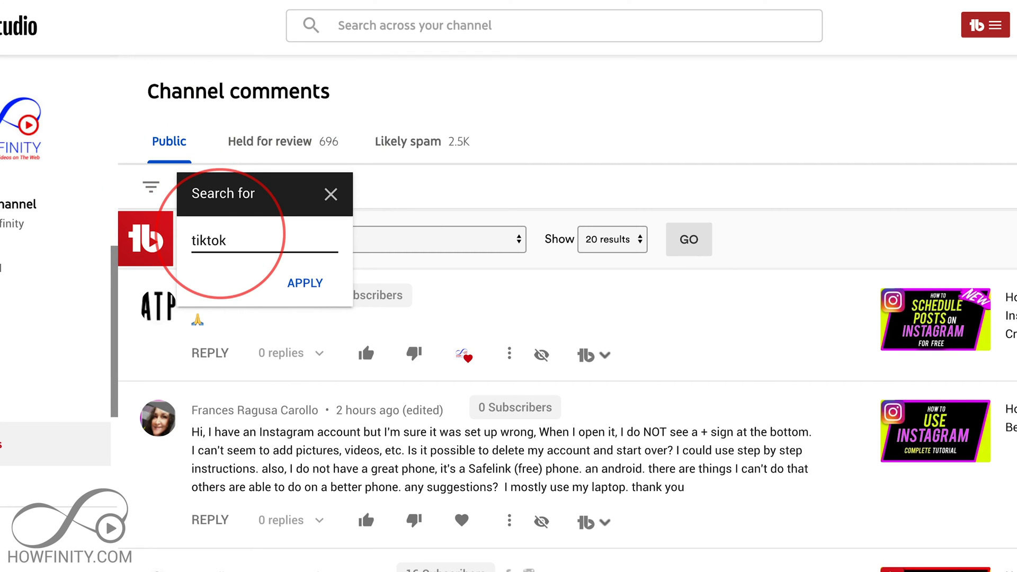
{"action": "left_click", "coordinate": [305, 284]}
{"action": "scroll", "coordinate": [548, 375], "scroll_direction": "down", "scroll_amount": 1}
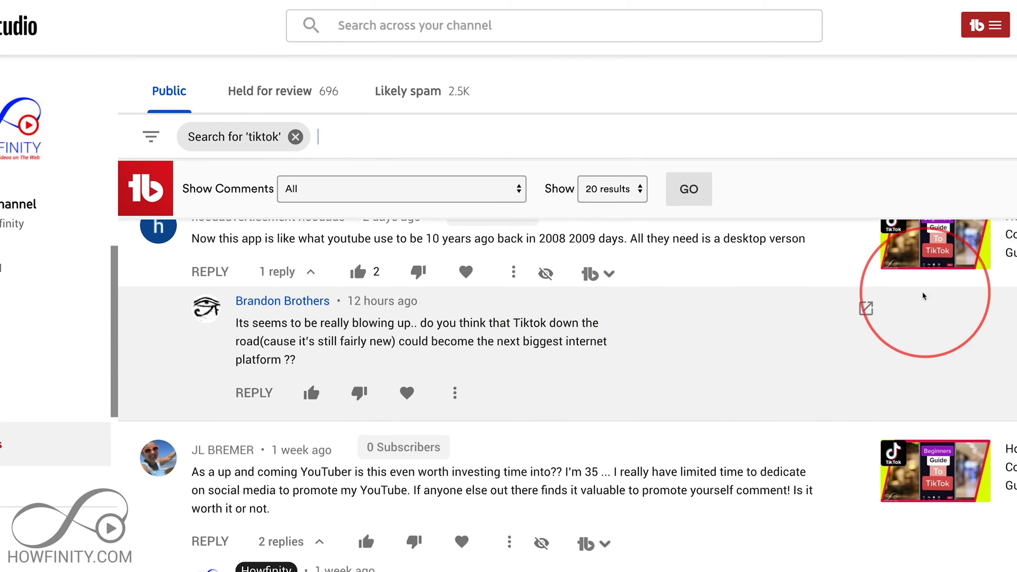
{"action": "scroll", "coordinate": [927, 307], "scroll_direction": "up", "scroll_amount": 2}
{"action": "scroll", "coordinate": [565, 341], "scroll_direction": "down", "scroll_amount": 5}
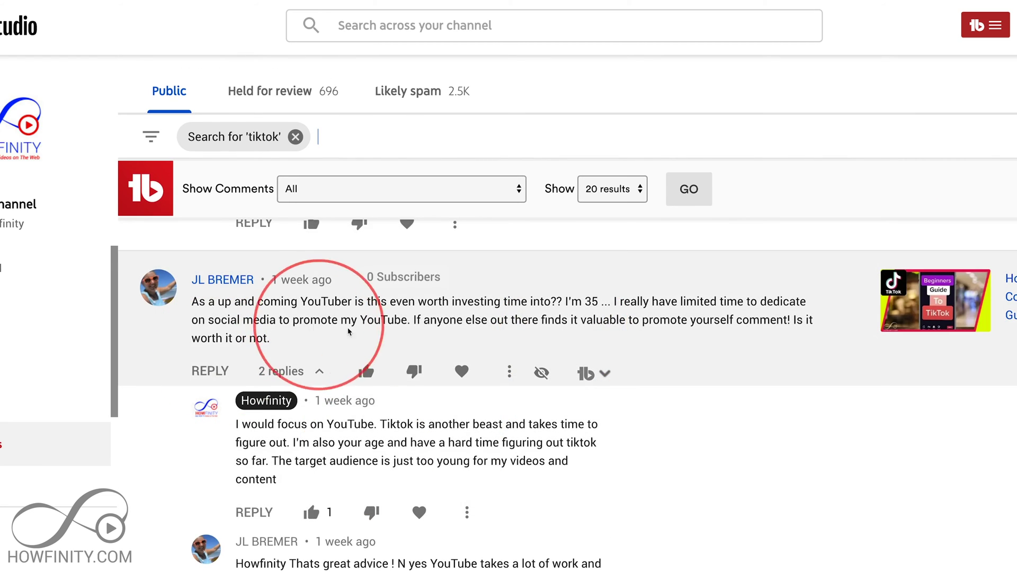
{"action": "scroll", "coordinate": [229, 437], "scroll_direction": "down", "scroll_amount": 1}
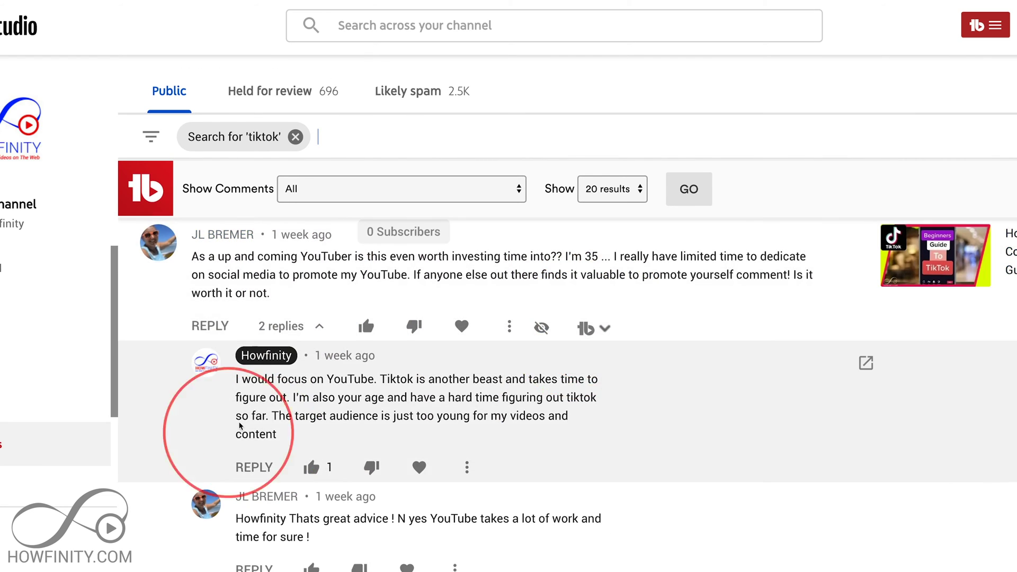
{"action": "scroll", "coordinate": [229, 437], "scroll_direction": "up", "scroll_amount": 5}
{"action": "left_click", "coordinate": [305, 239]}
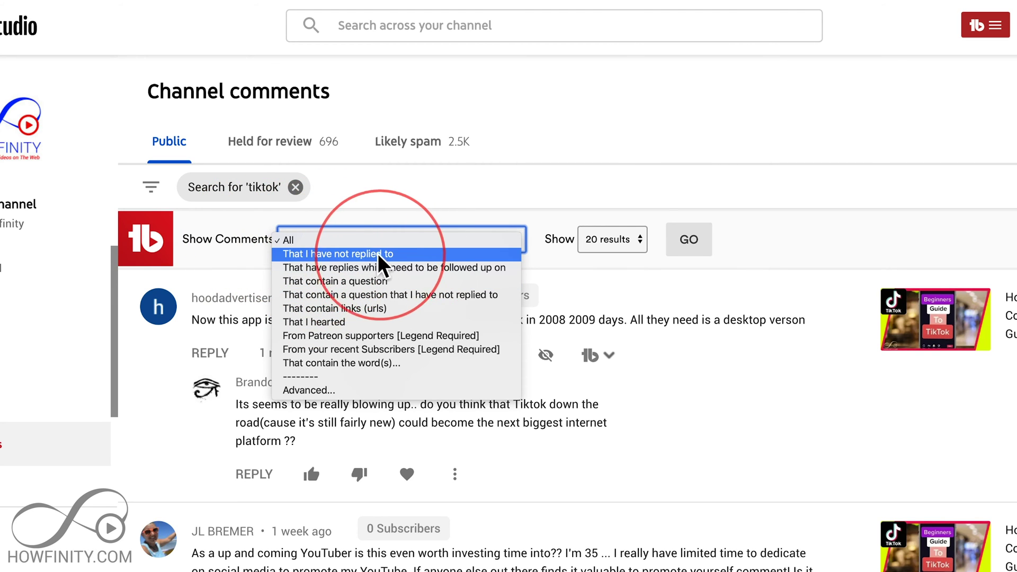
Step: Close TubeBuddy's filter list and tools panel, then clear the 'Search for tiktok' filter
{"action": "left_click", "coordinate": [215, 260]}
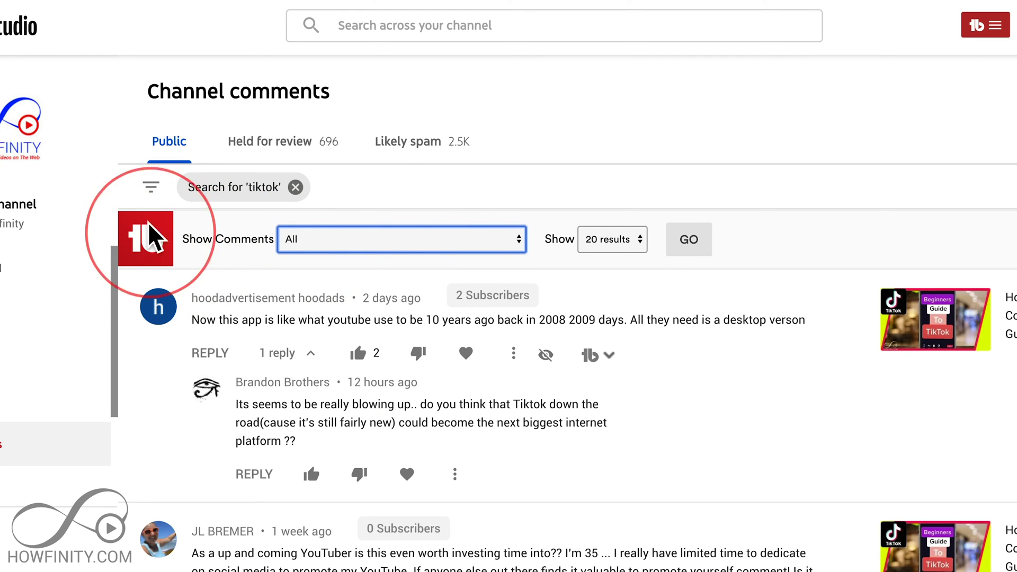
{"action": "left_click", "coordinate": [1001, 27]}
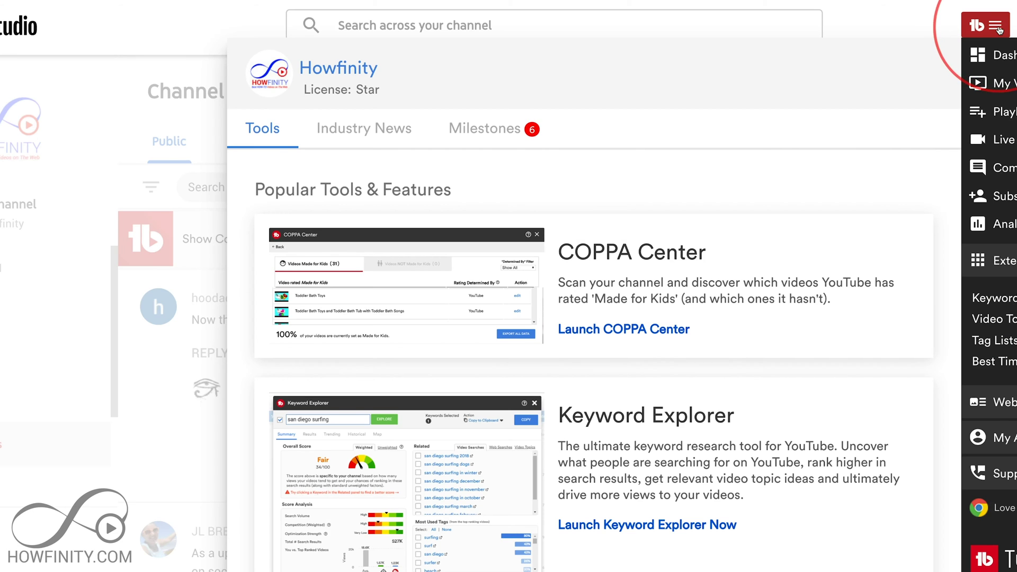
{"action": "left_click", "coordinate": [999, 30]}
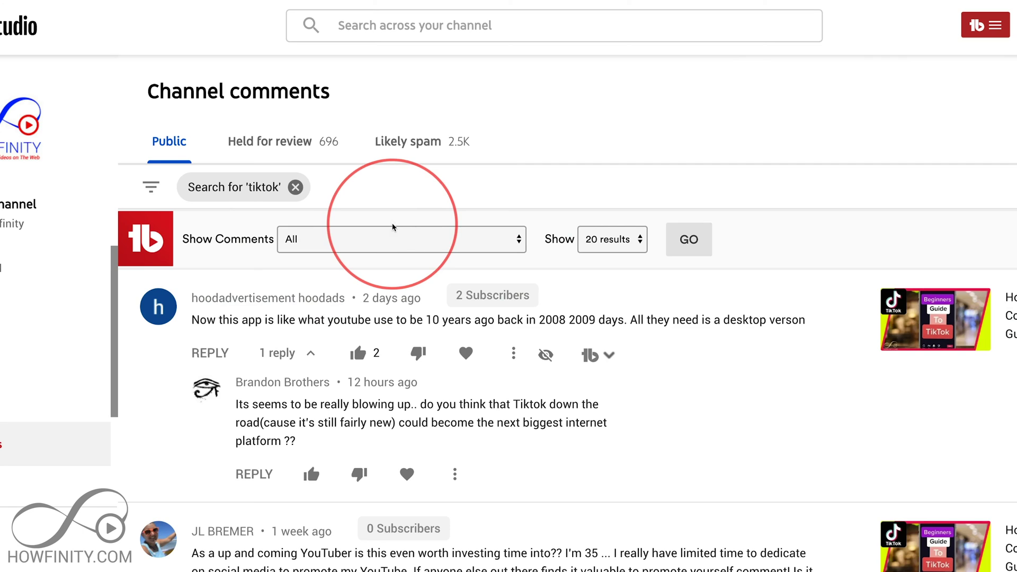
{"action": "left_click", "coordinate": [295, 189]}
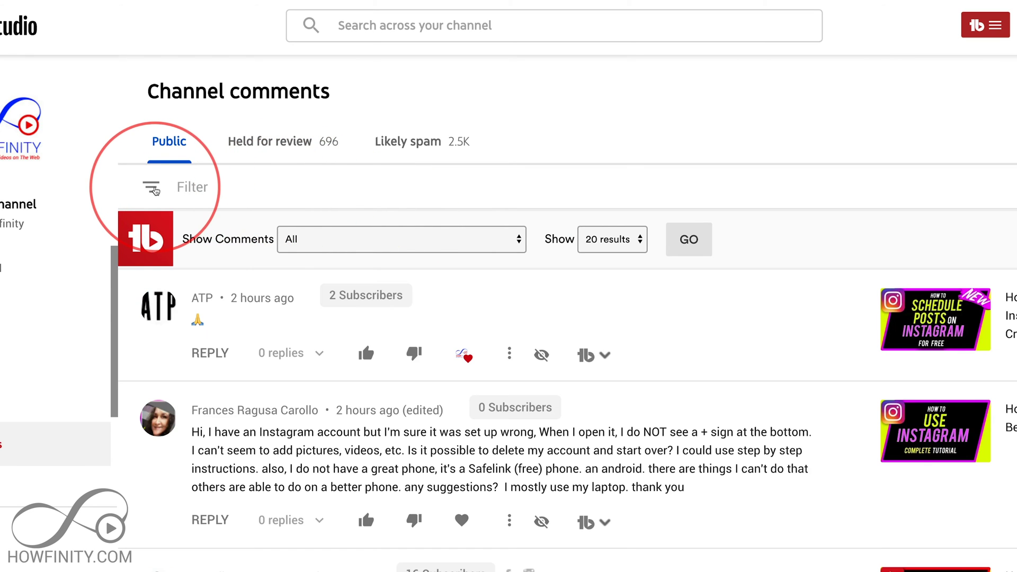
Step: Filter Public comments by 'Contains questions', leaving TubeBuddy's Show Comments filter at All
{"action": "left_click", "coordinate": [148, 192]}
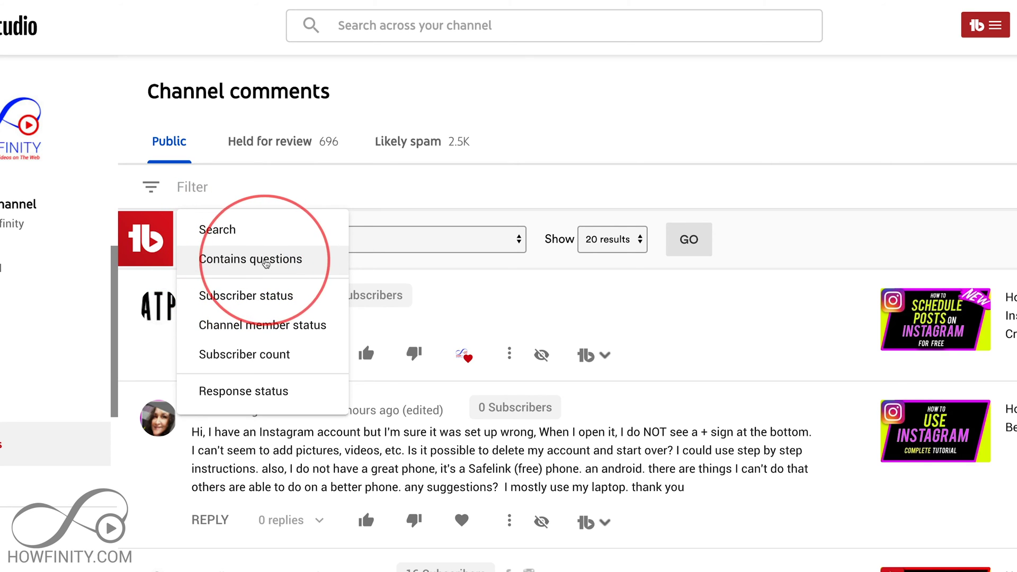
{"action": "left_click", "coordinate": [259, 260]}
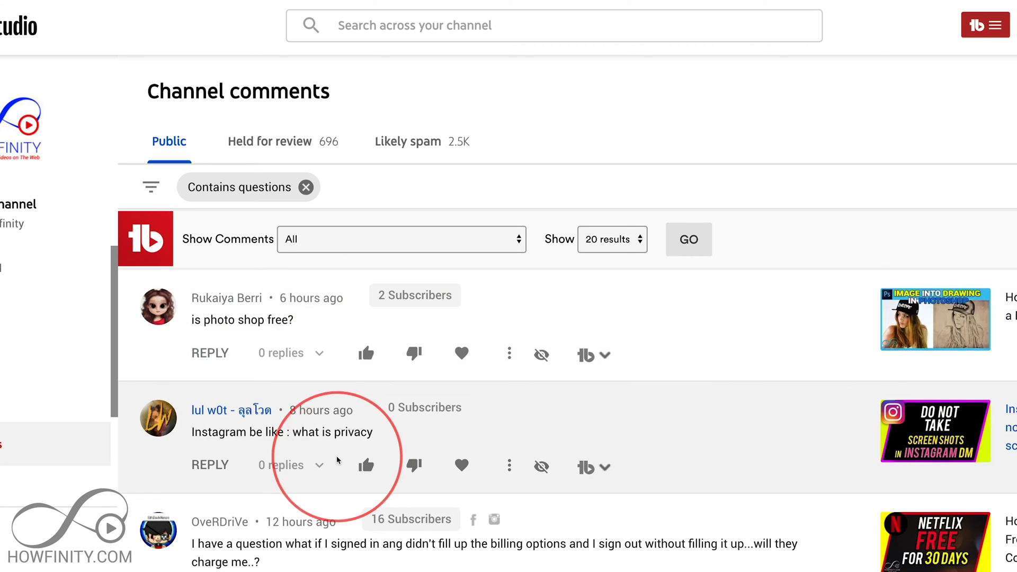
{"action": "scroll", "coordinate": [337, 456], "scroll_direction": "down", "scroll_amount": 3}
{"action": "scroll", "coordinate": [333, 461], "scroll_direction": "up", "scroll_amount": 3}
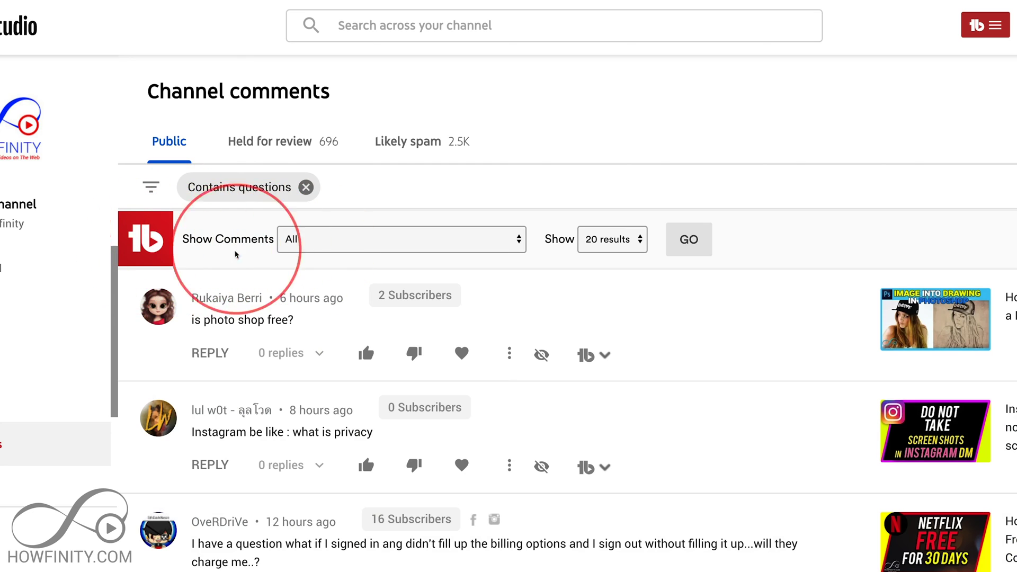
{"action": "left_click", "coordinate": [339, 245]}
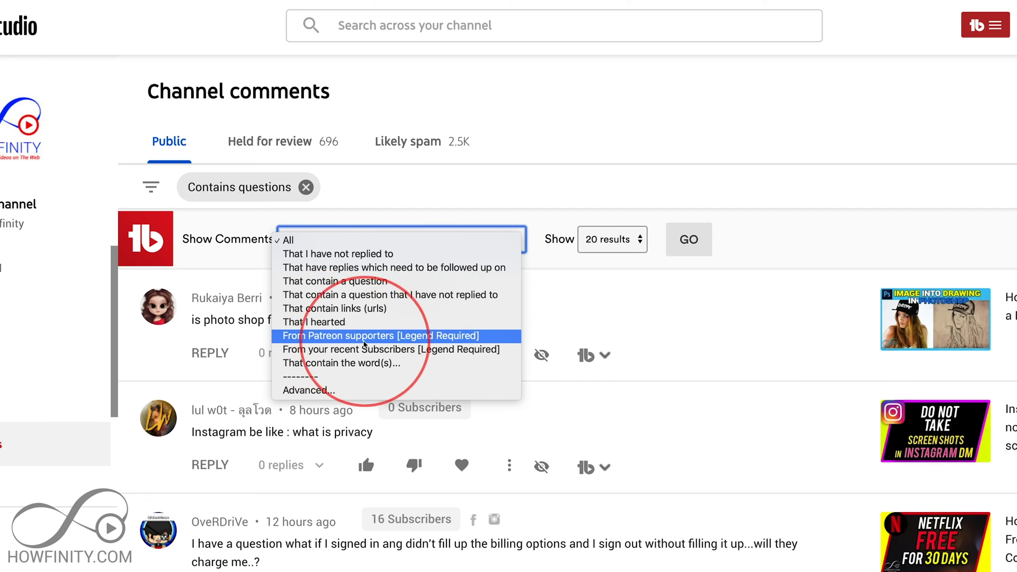
{"action": "left_click", "coordinate": [197, 217]}
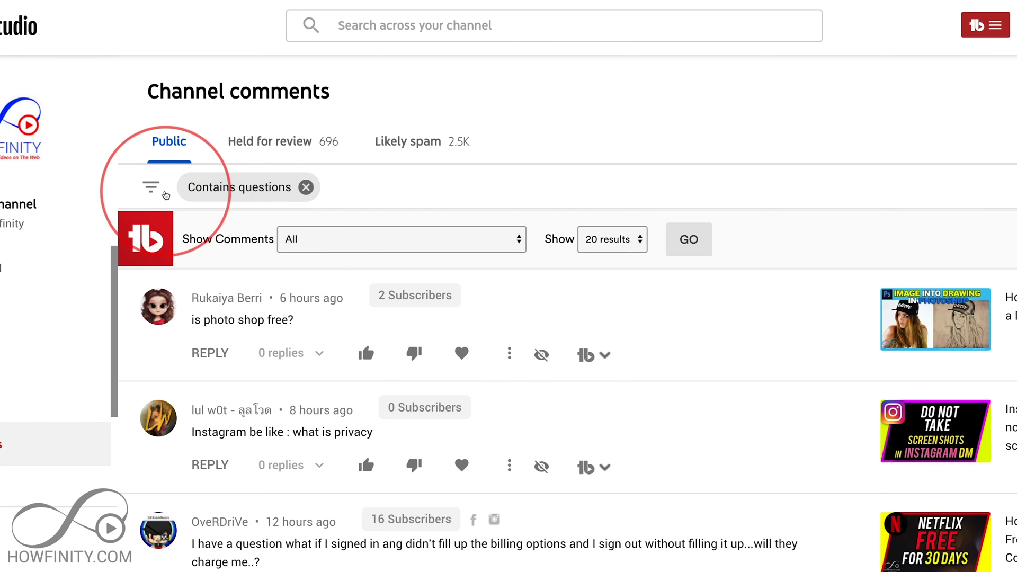
Step: Add an 'instagram' search filter to the question comments
{"action": "left_click", "coordinate": [151, 188]}
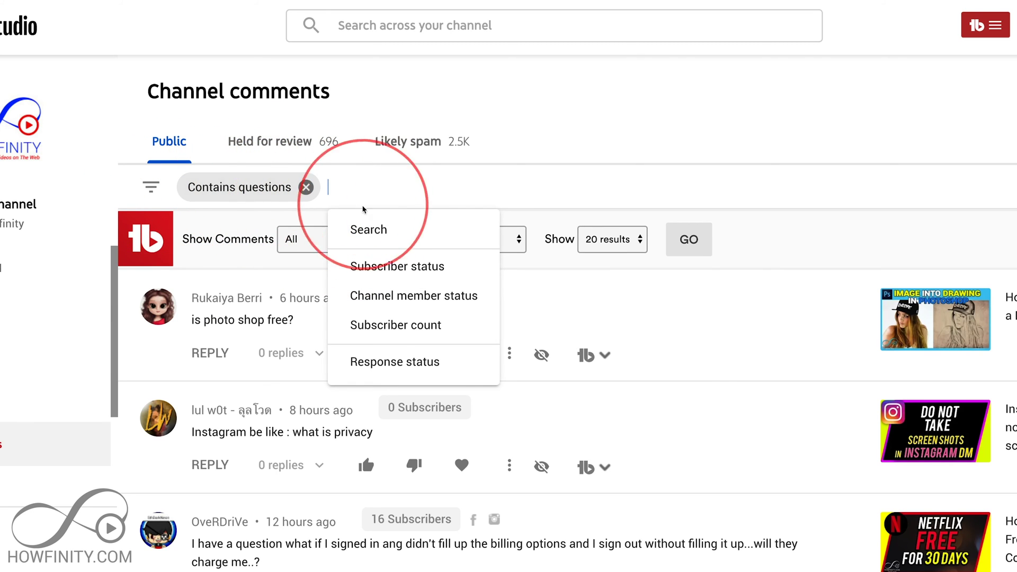
{"action": "left_click", "coordinate": [353, 230]}
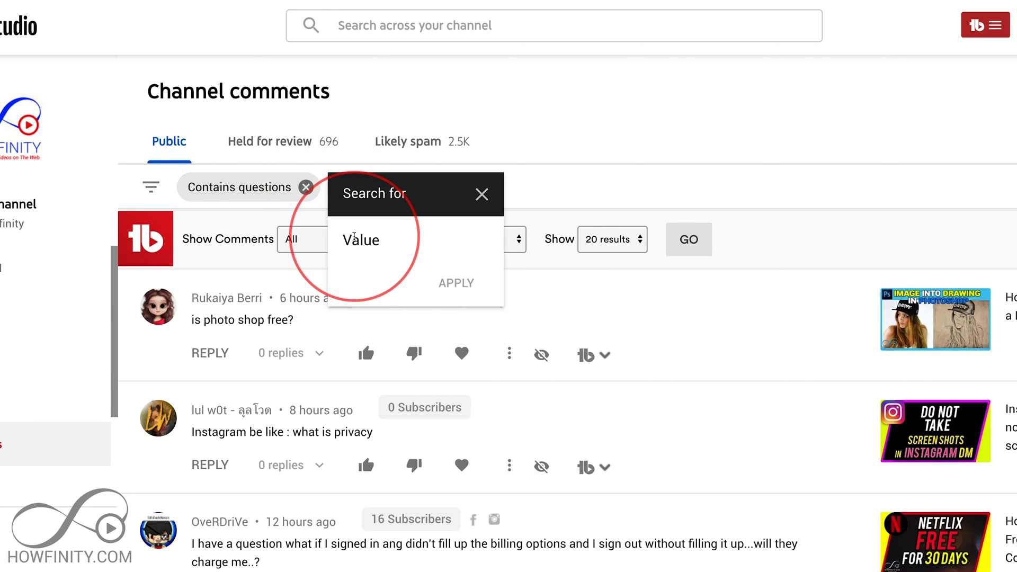
{"action": "type", "text": "isn"}
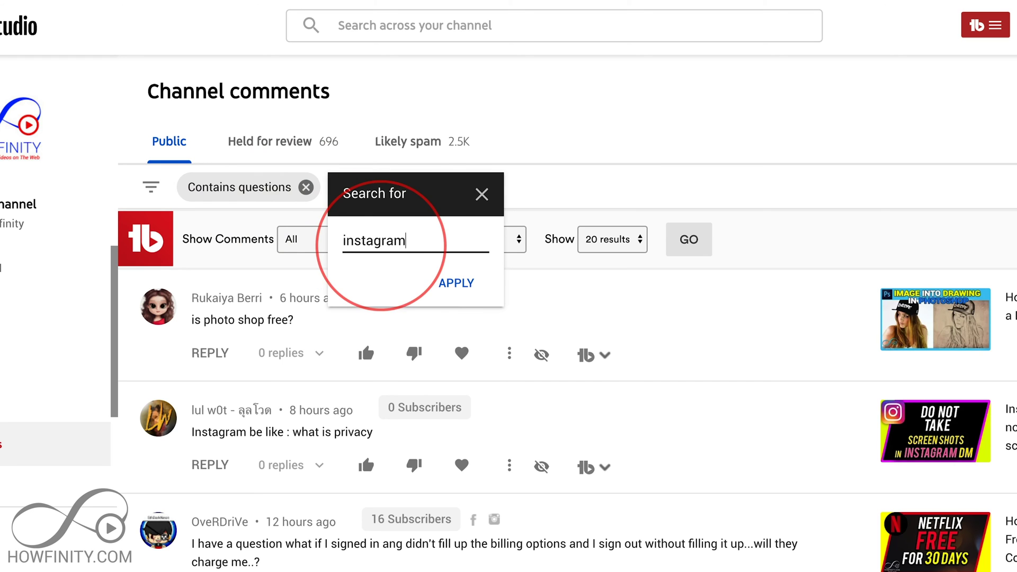
{"action": "key", "text": "BackSpace"}
{"action": "key", "text": "BackSpace"}
{"action": "type", "text": "nstagram"}
{"action": "left_click", "coordinate": [456, 283]}
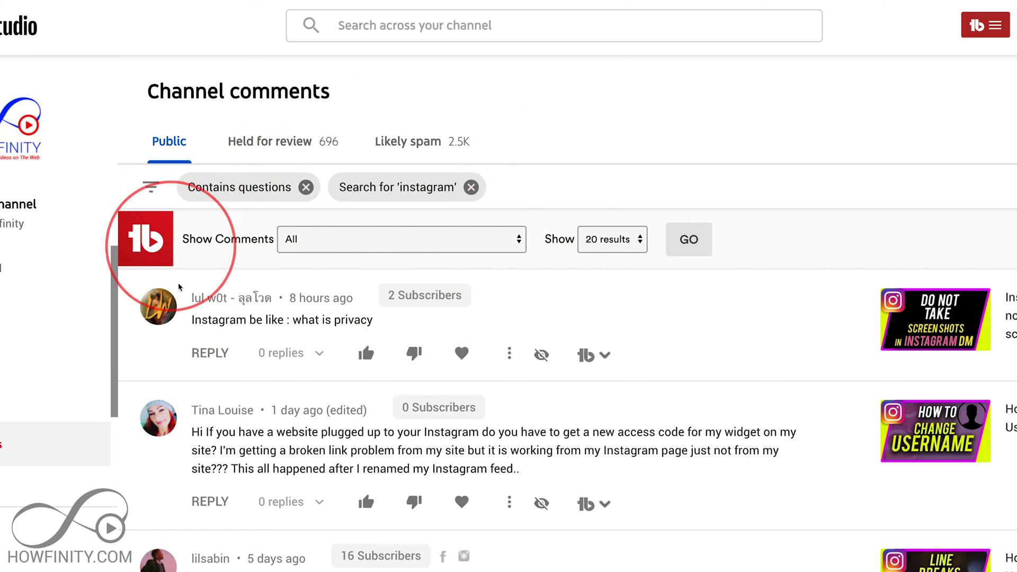
Step: Highlight 'what is privacy' in the privacy comment and scroll the filtered results
{"action": "left_click", "coordinate": [294, 321]}
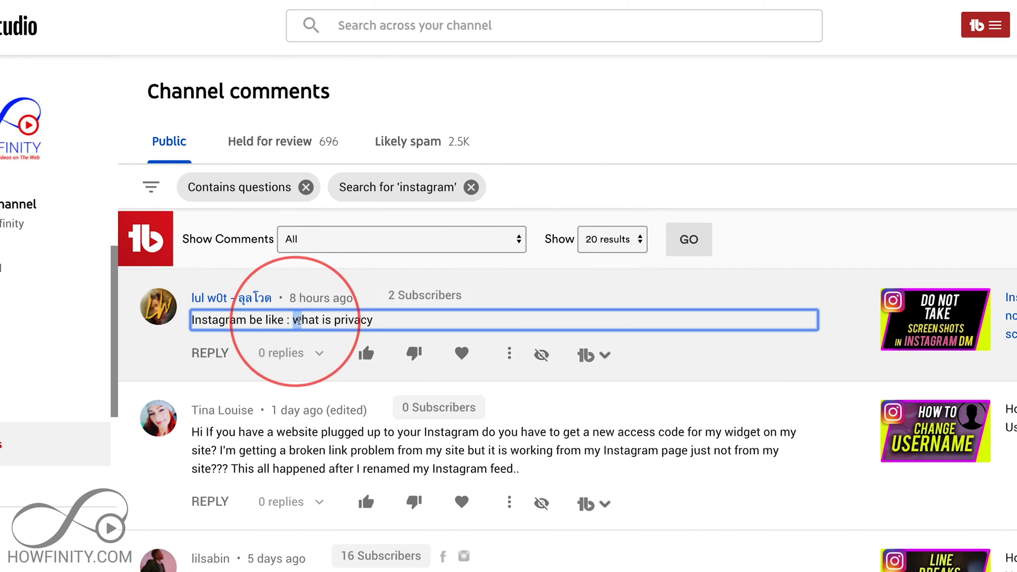
{"action": "left_click_drag", "start_coordinate": [294, 321], "coordinate": [399, 320]}
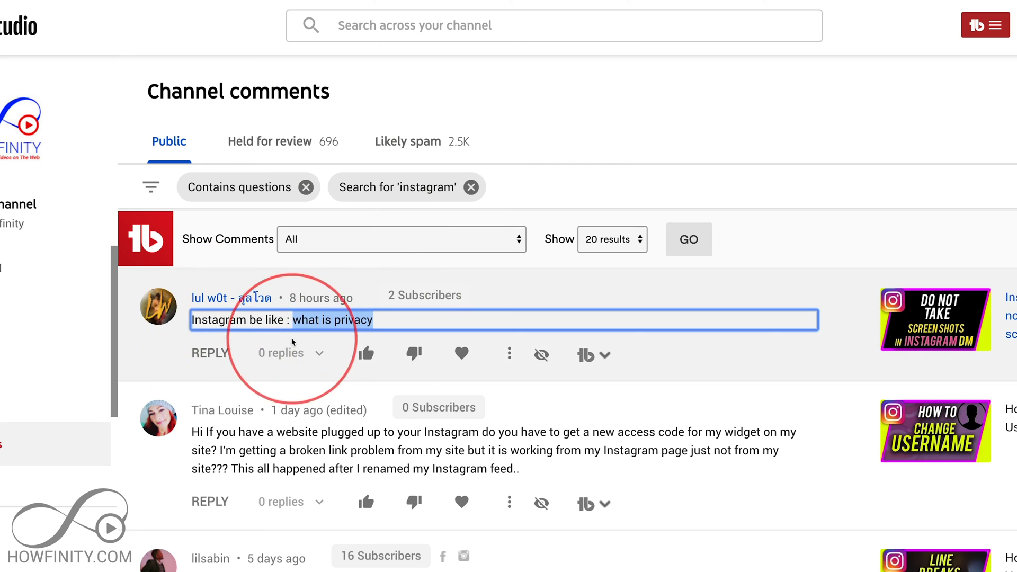
{"action": "scroll", "coordinate": [292, 341], "scroll_direction": "down", "scroll_amount": 3}
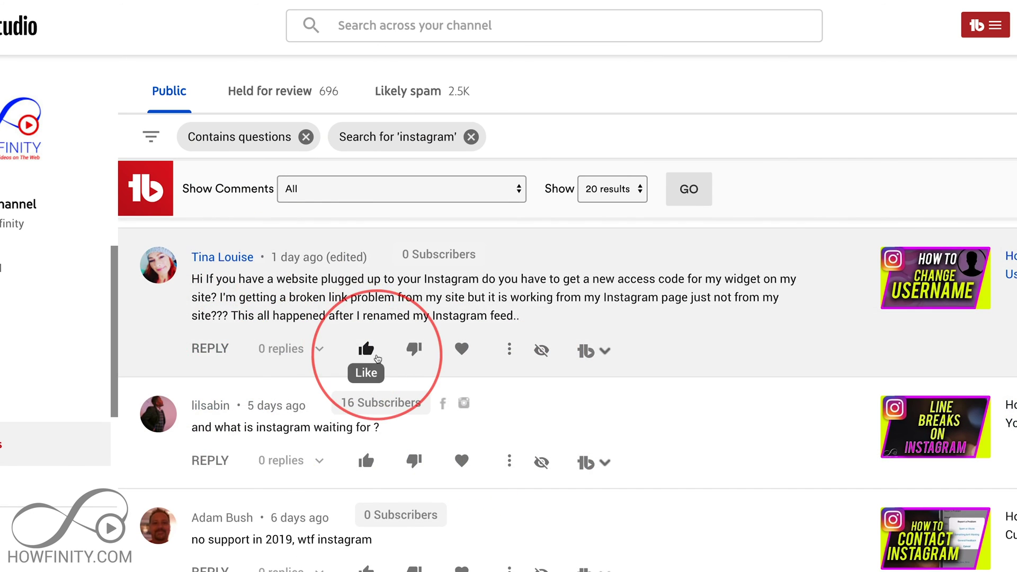
{"action": "scroll", "coordinate": [296, 239], "scroll_direction": "up", "scroll_amount": 3}
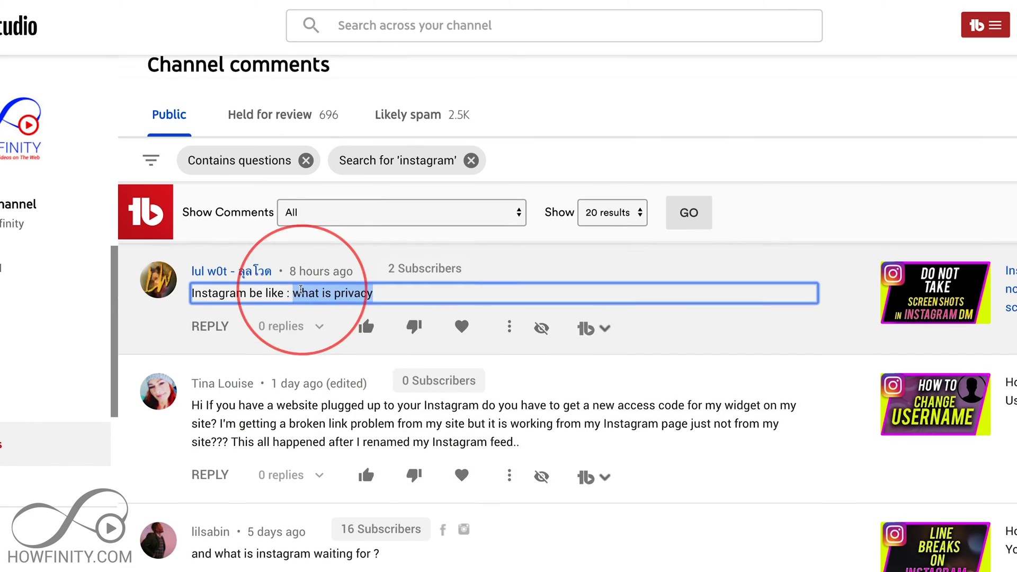
{"action": "scroll", "coordinate": [301, 290], "scroll_direction": "up", "scroll_amount": 1}
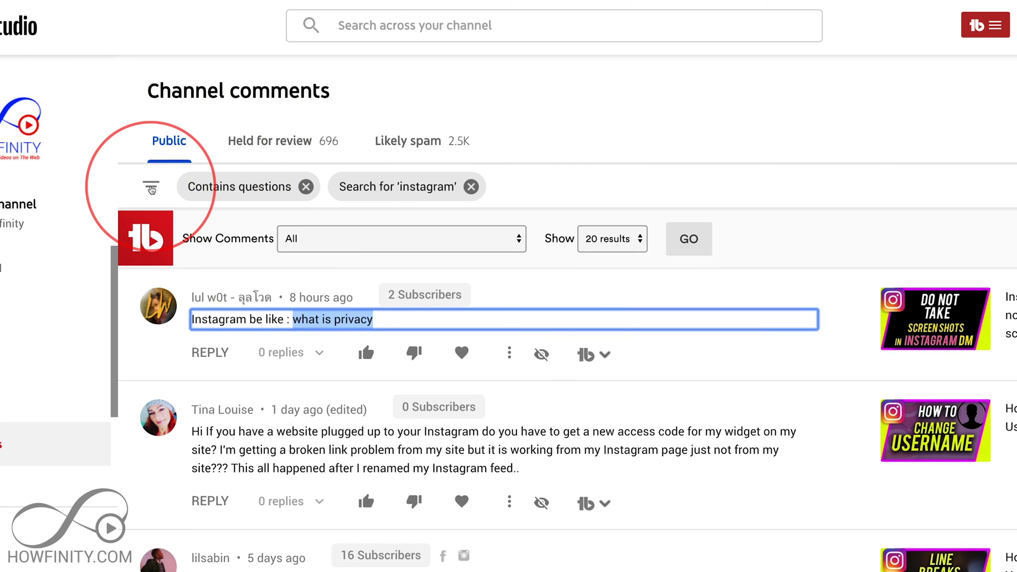
Step: Remove the Contains questions and instagram filters and search comments for 'cyber'
{"action": "left_click", "coordinate": [306, 187]}
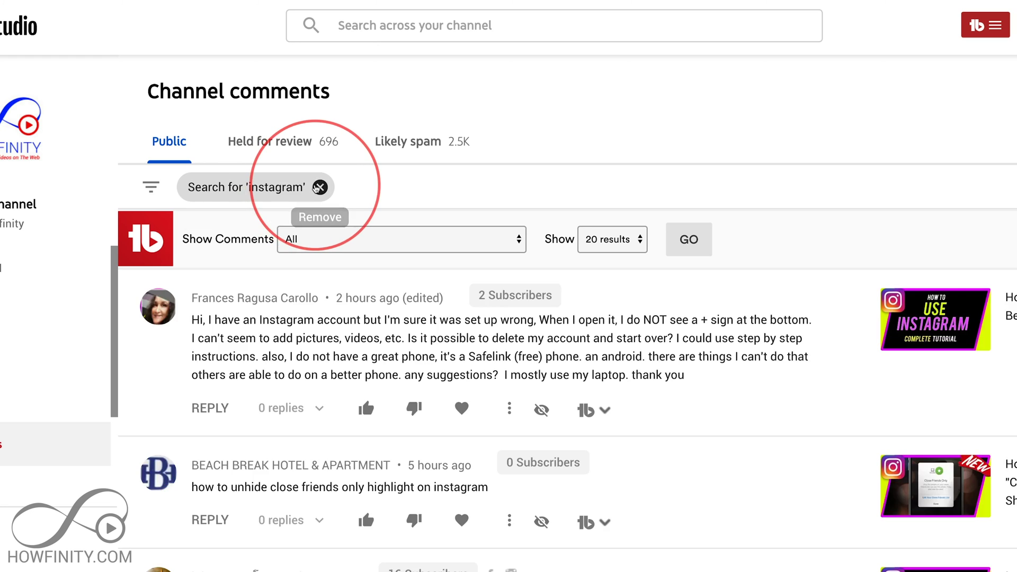
{"action": "left_click", "coordinate": [320, 186]}
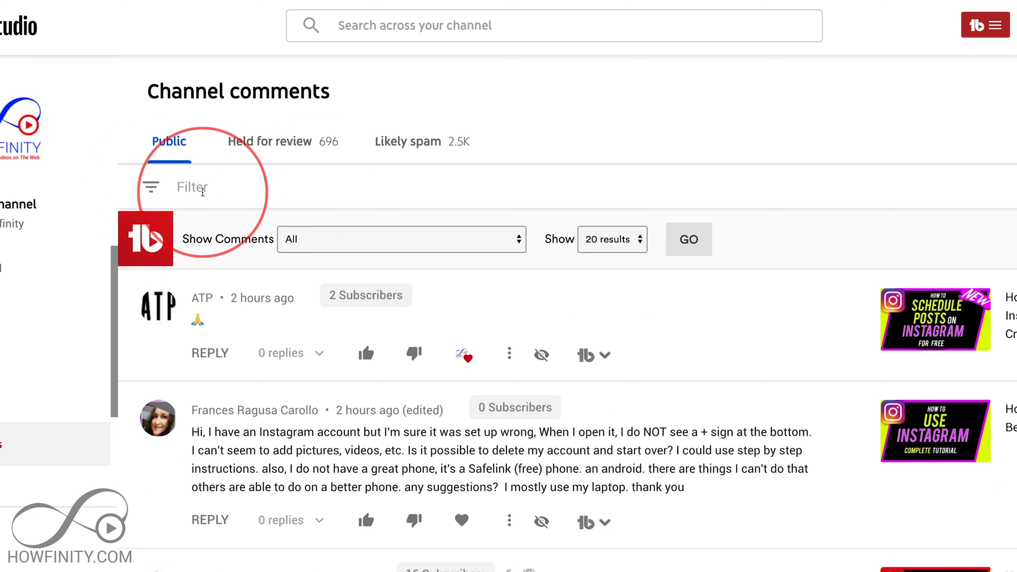
{"action": "type", "text": "er"}
{"action": "key", "text": "Return"}
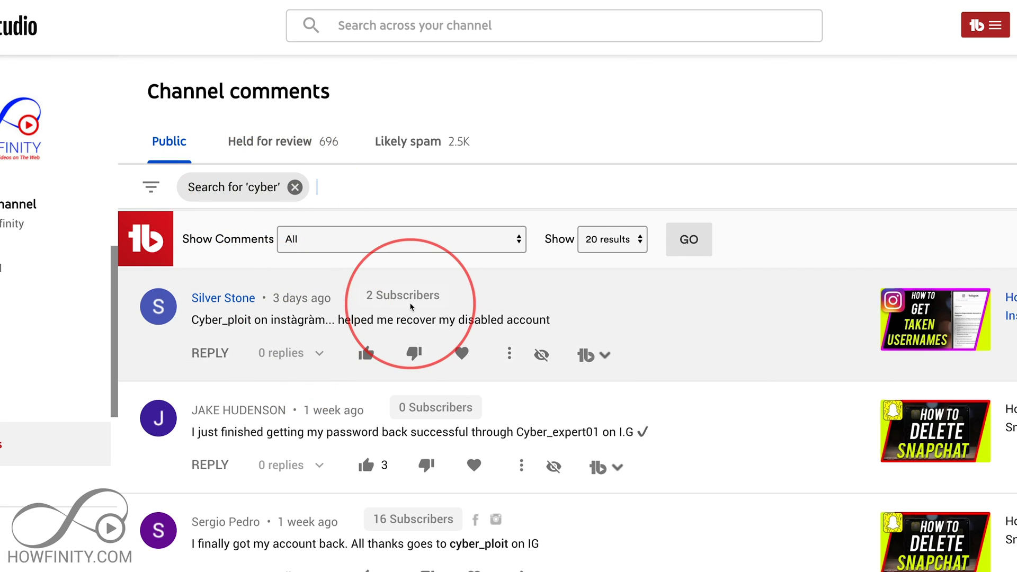
Step: Remove the Cyber_ploit account-recovery comment from the channel's comments
{"action": "scroll", "coordinate": [410, 307], "scroll_direction": "down", "scroll_amount": 5}
{"action": "scroll", "coordinate": [326, 420], "scroll_direction": "up", "scroll_amount": 5}
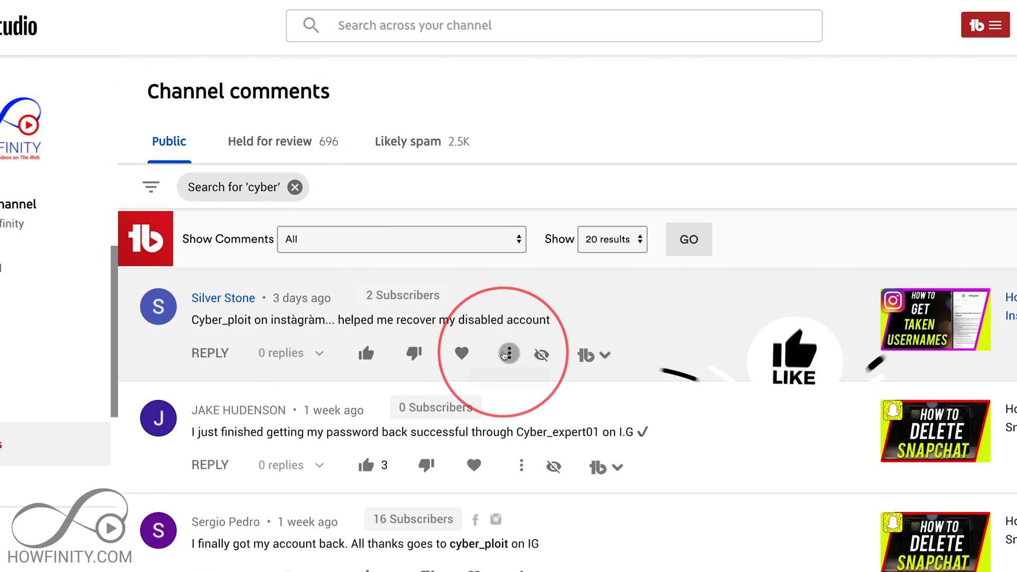
{"action": "left_click", "coordinate": [509, 353]}
{"action": "left_click", "coordinate": [557, 395]}
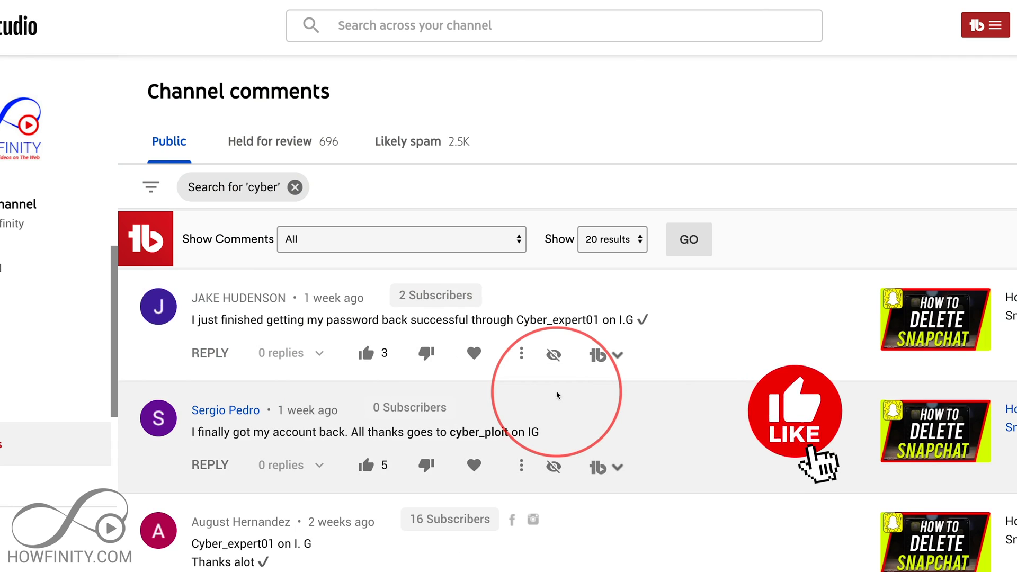